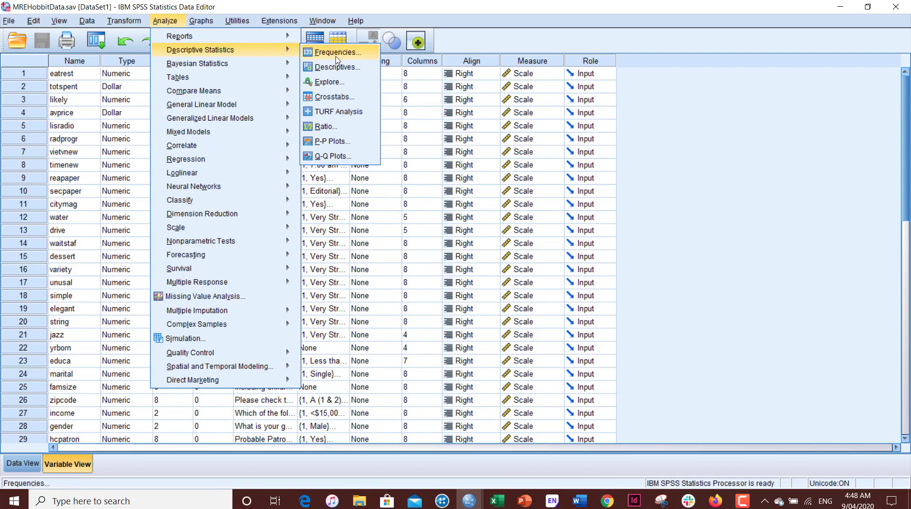
Set up a Crosstabs analysis with the newscast question [timenew] as rows and Probable Patron of Hobbit's Choice [hcpatron] as columns
{"action": "left_click", "coordinate": [367, 100]}
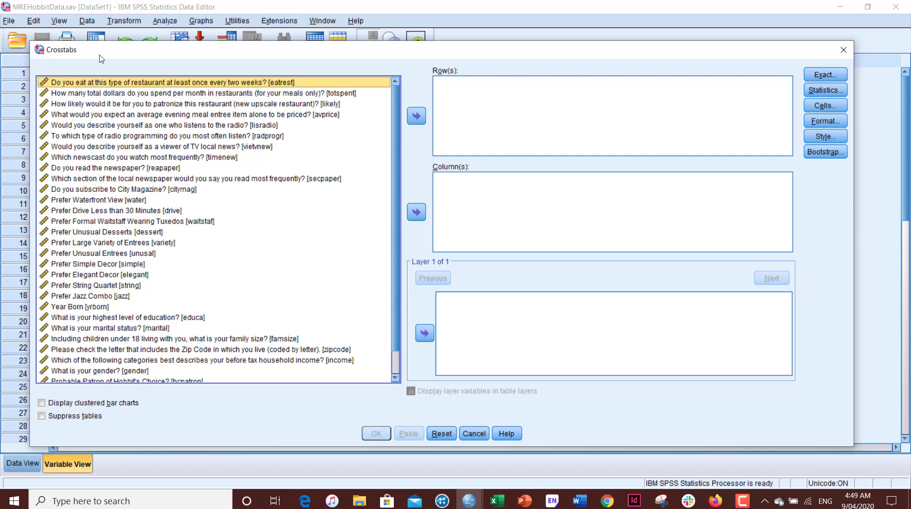
{"action": "left_click", "coordinate": [137, 158]}
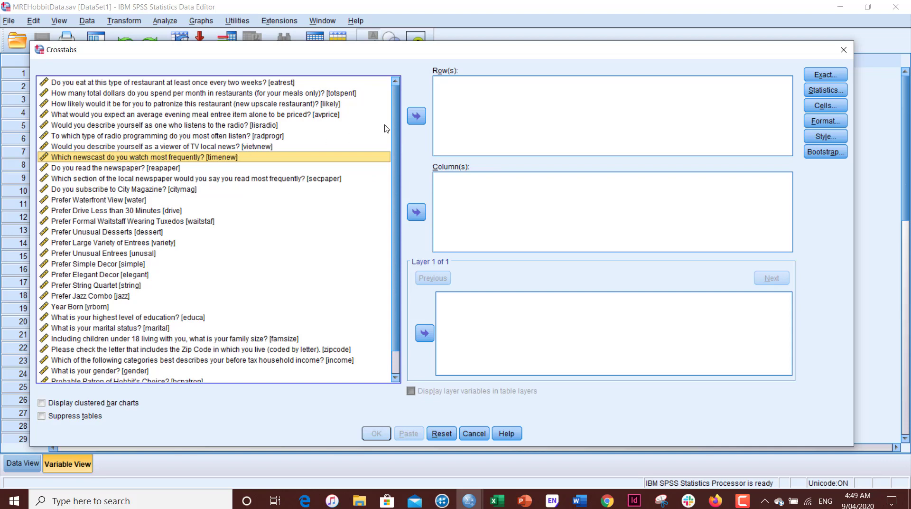
{"action": "left_click", "coordinate": [417, 117]}
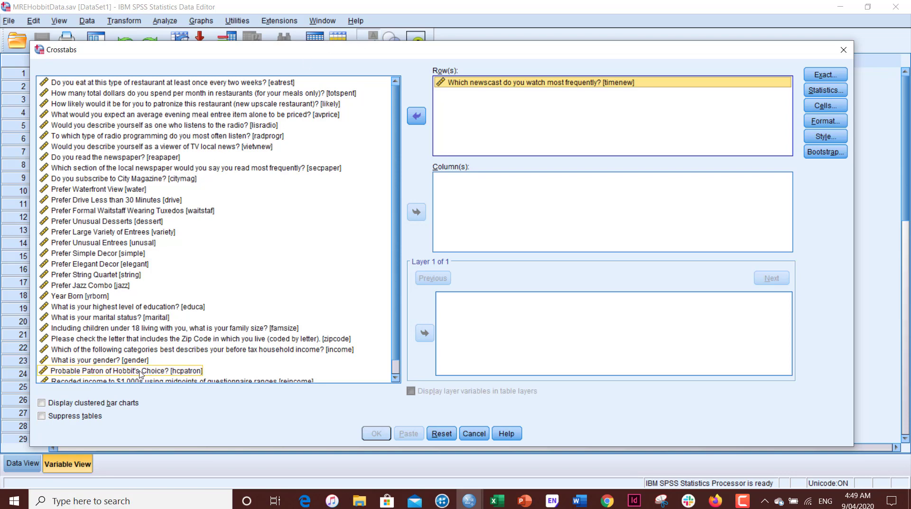
{"action": "left_click_drag", "start_coordinate": [223, 372], "coordinate": [475, 196]}
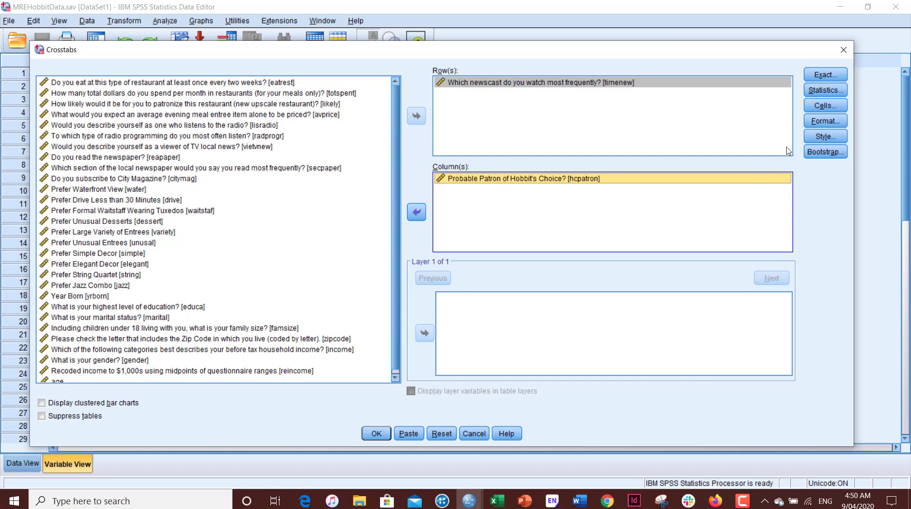
Add expected counts and row, column and total percentages to the crosstab's cell display
{"action": "left_click", "coordinate": [843, 108]}
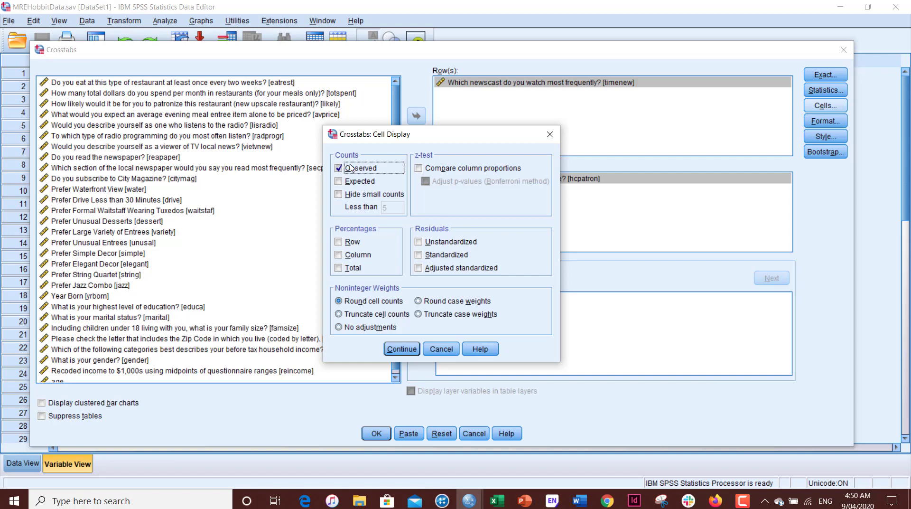
{"action": "left_click", "coordinate": [339, 182]}
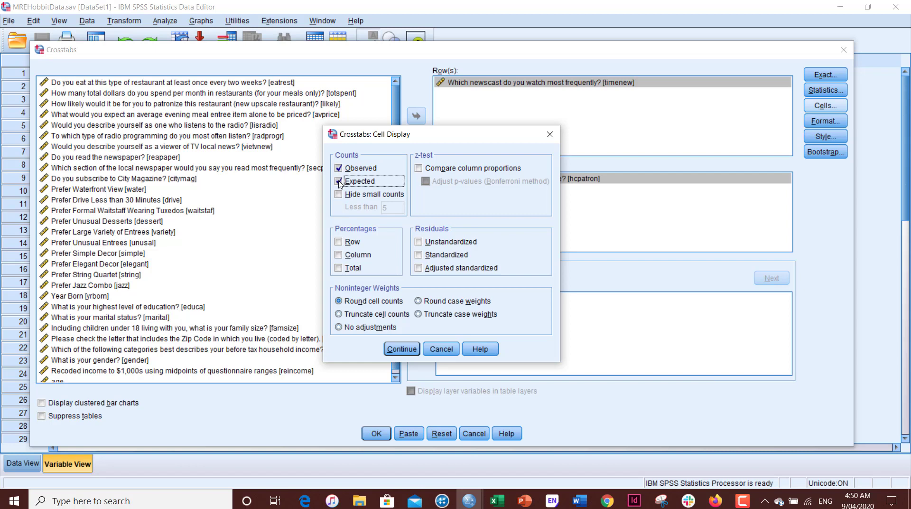
{"action": "left_click", "coordinate": [339, 242]}
{"action": "left_click", "coordinate": [339, 257]}
{"action": "left_click", "coordinate": [339, 269]}
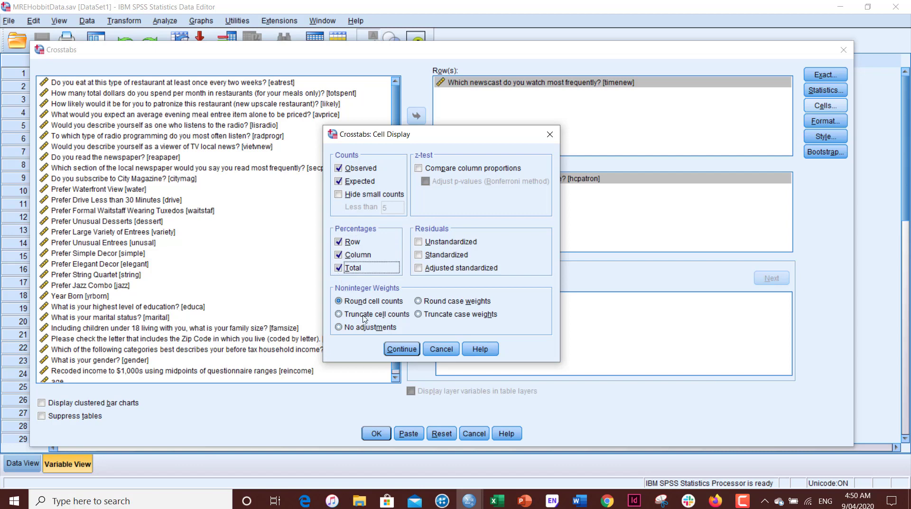
{"action": "left_click", "coordinate": [402, 349]}
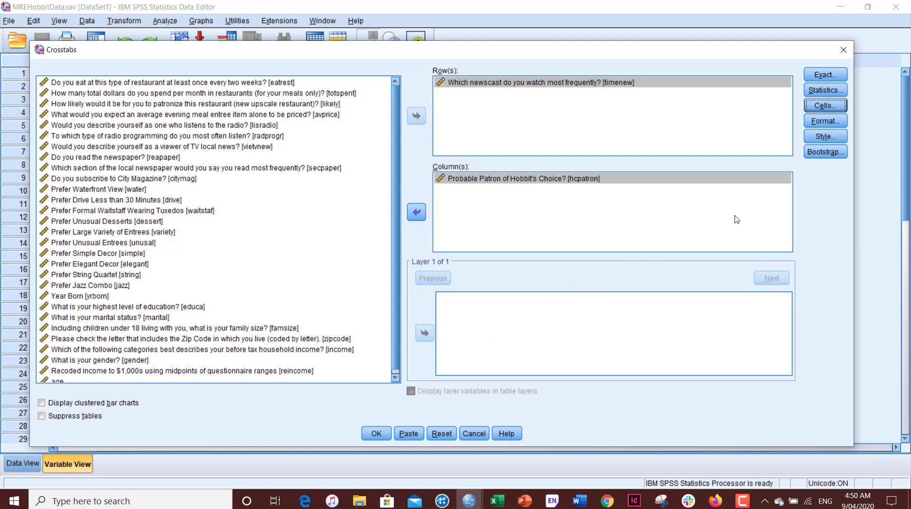
Include the Chi-square statistic in the crosstab and run the analysis
{"action": "left_click", "coordinate": [820, 92]}
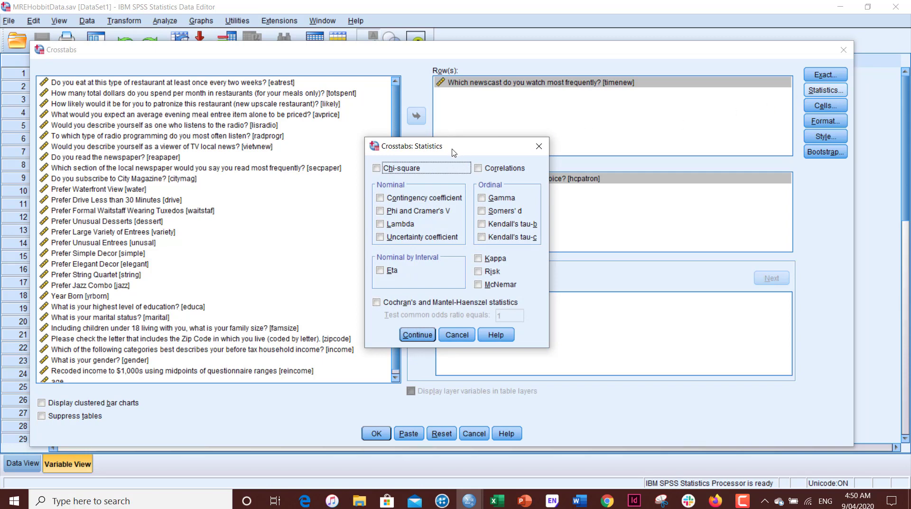
{"action": "left_click", "coordinate": [379, 169]}
{"action": "left_click", "coordinate": [418, 334]}
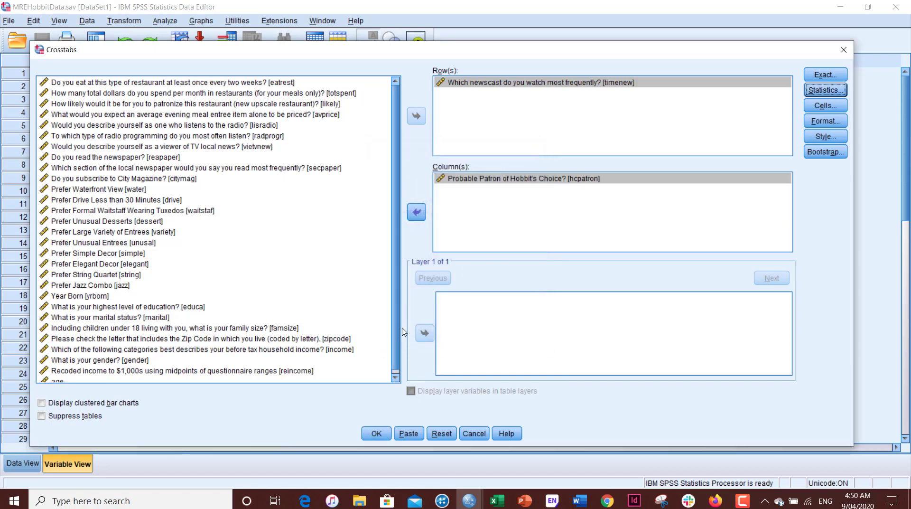
{"action": "left_click", "coordinate": [374, 435]}
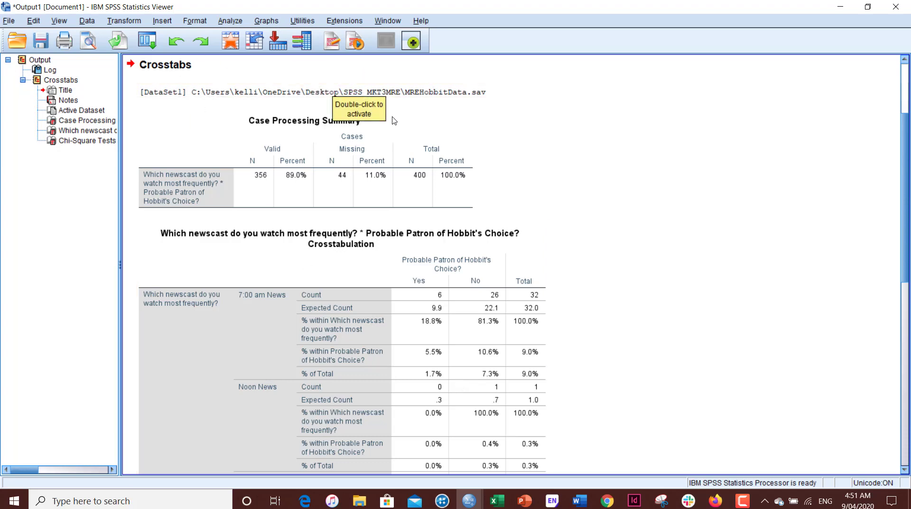
Examine the case processing summary and compare counts and percentages per newscast in the crosstabulation, down to the chi-square tests
{"action": "left_click", "coordinate": [455, 123]}
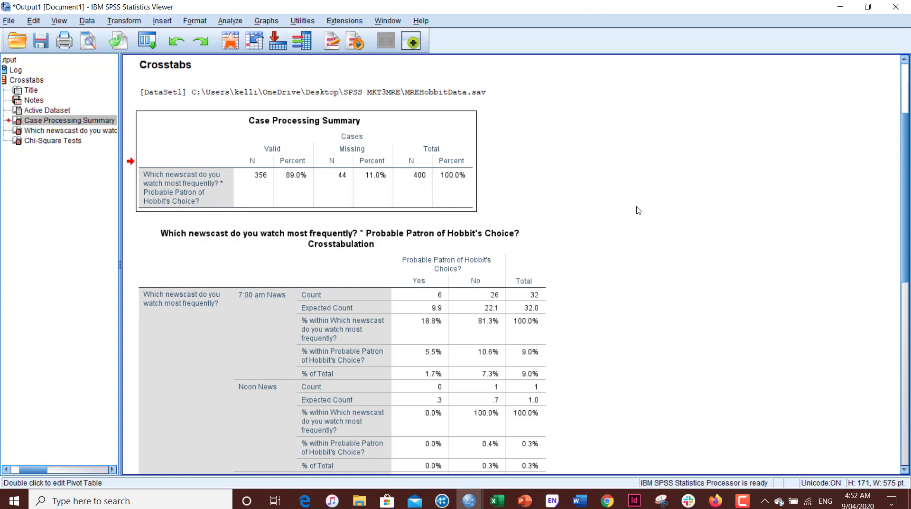
{"action": "scroll", "coordinate": [638, 209], "scroll_direction": "down", "scroll_amount": 2}
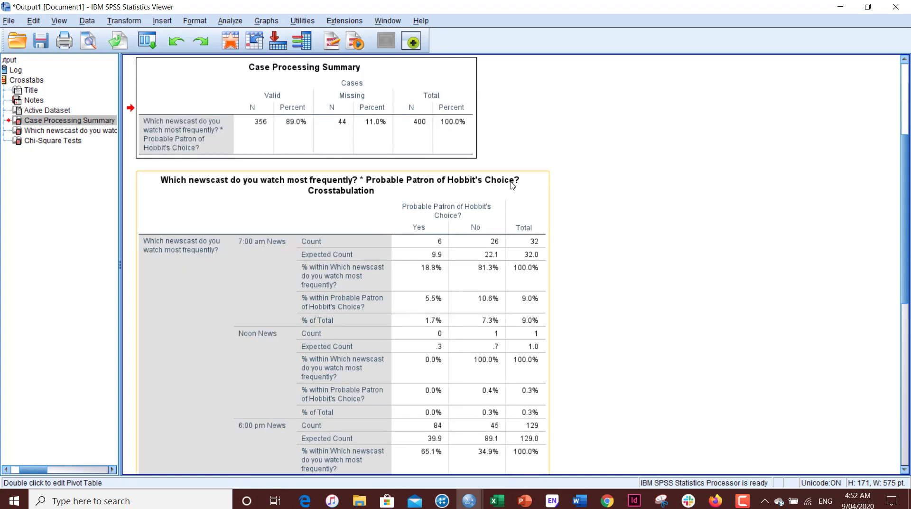
{"action": "scroll", "coordinate": [508, 185], "scroll_direction": "down", "scroll_amount": 3}
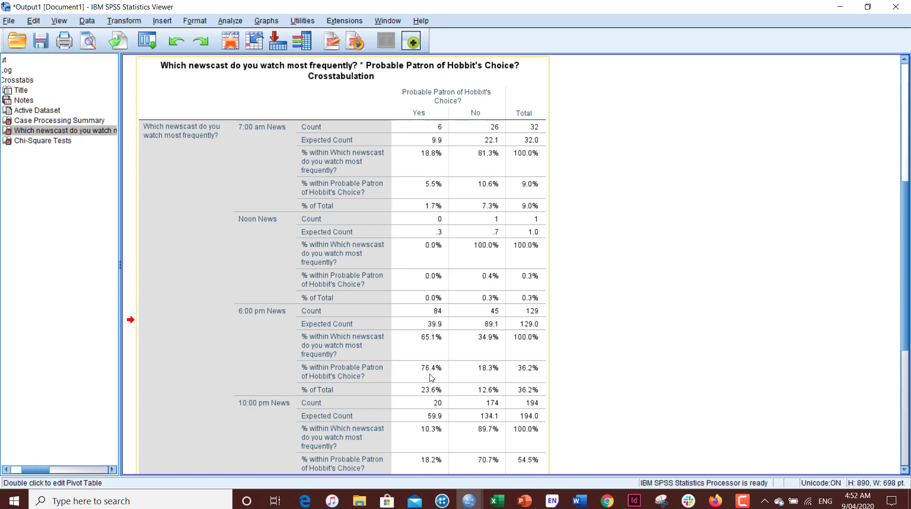
{"action": "scroll", "coordinate": [435, 375], "scroll_direction": "down", "scroll_amount": 3}
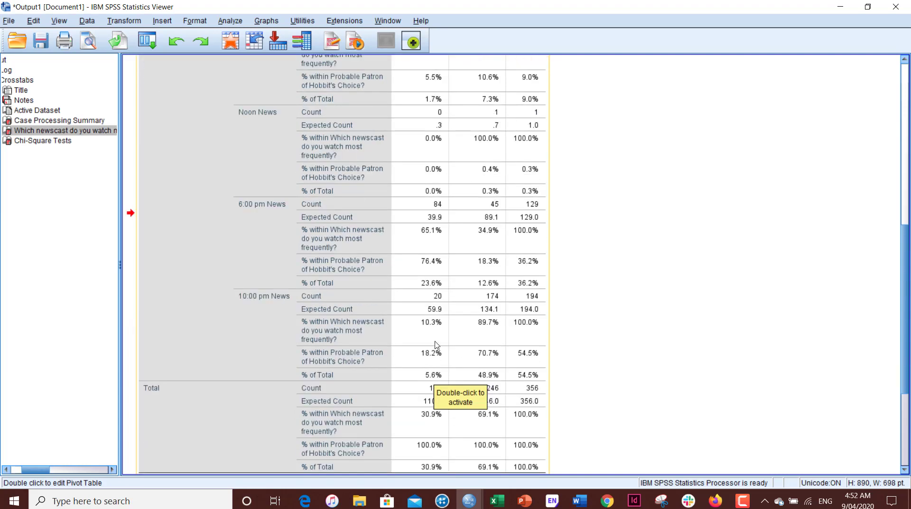
{"action": "scroll", "coordinate": [234, 302], "scroll_direction": "down", "scroll_amount": 1}
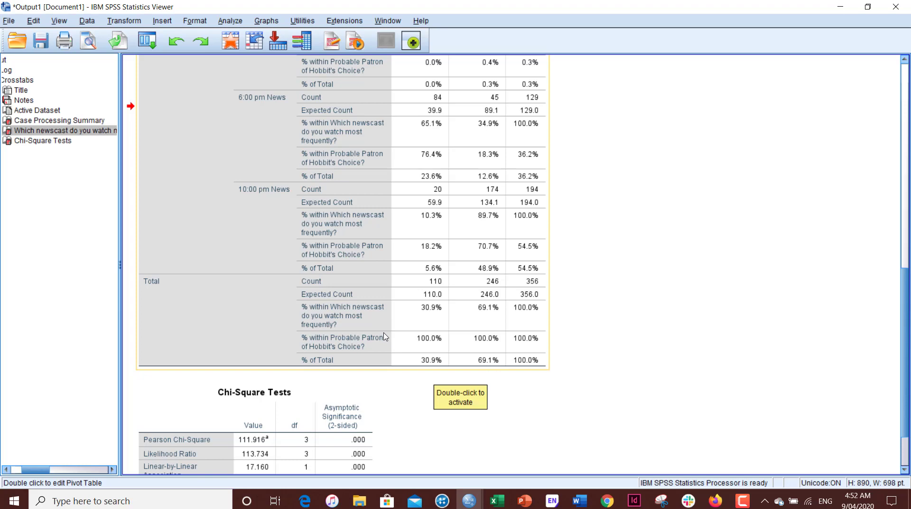
{"action": "scroll", "coordinate": [384, 336], "scroll_direction": "up", "scroll_amount": 5}
{"action": "scroll", "coordinate": [385, 338], "scroll_direction": "up", "scroll_amount": 2}
{"action": "scroll", "coordinate": [387, 341], "scroll_direction": "down", "scroll_amount": 2}
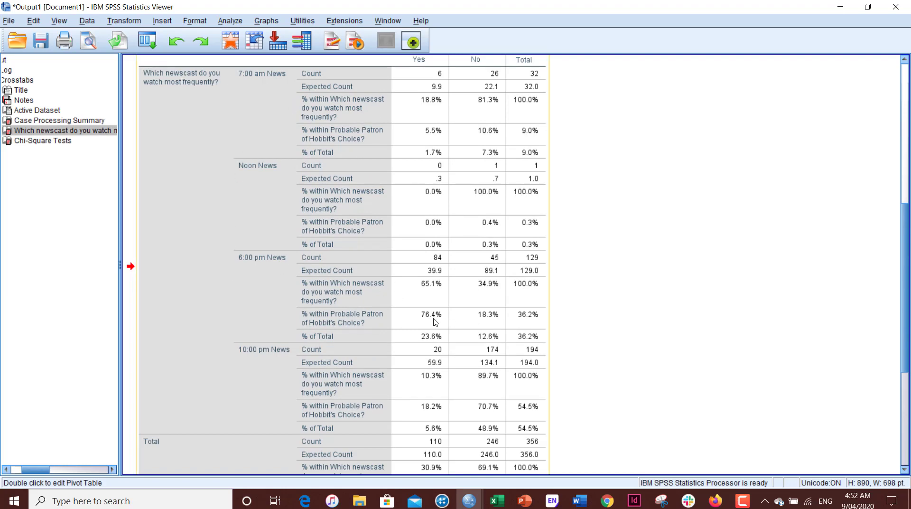
{"action": "scroll", "coordinate": [433, 322], "scroll_direction": "up", "scroll_amount": 2}
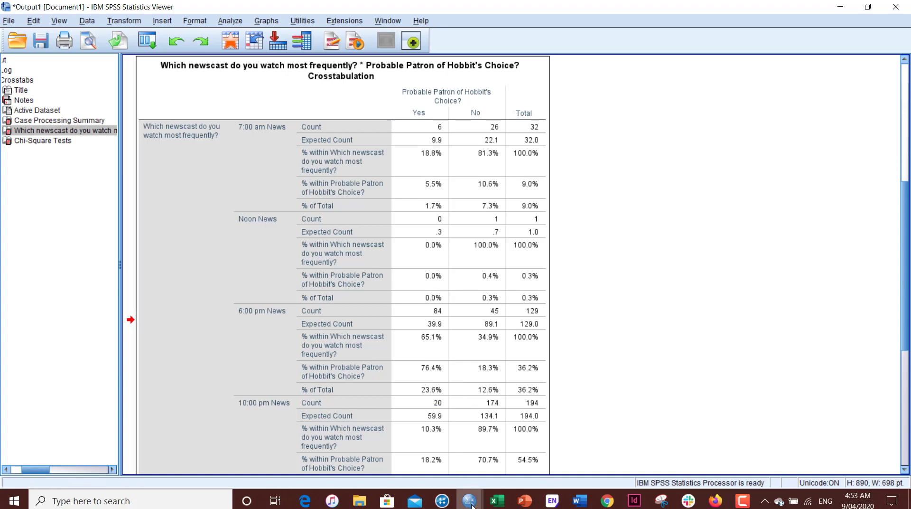
Return to the MREHobbitData data file and start a Bivariate Correlations analysis
{"action": "mouse_move", "coordinate": [470, 499]}
{"action": "left_click", "coordinate": [512, 457]}
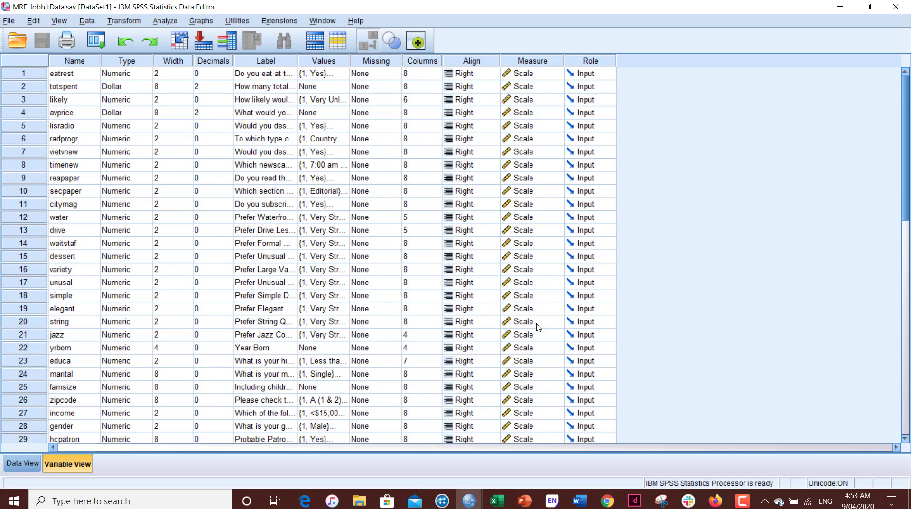
{"action": "left_click", "coordinate": [163, 21]}
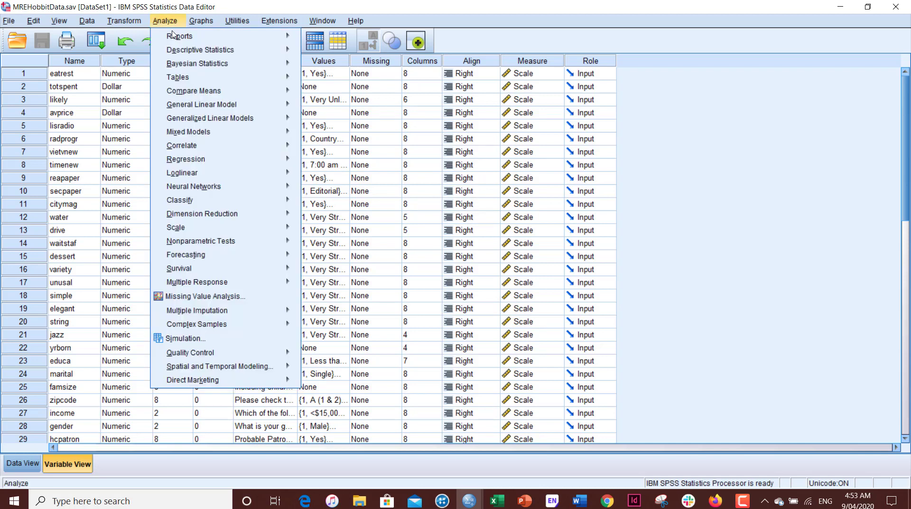
{"action": "mouse_move", "coordinate": [178, 53]}
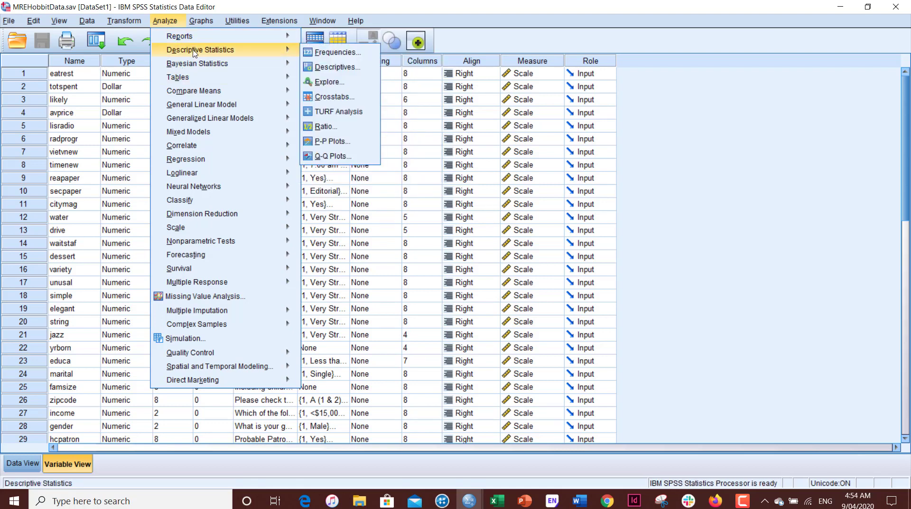
{"action": "mouse_move", "coordinate": [203, 145]}
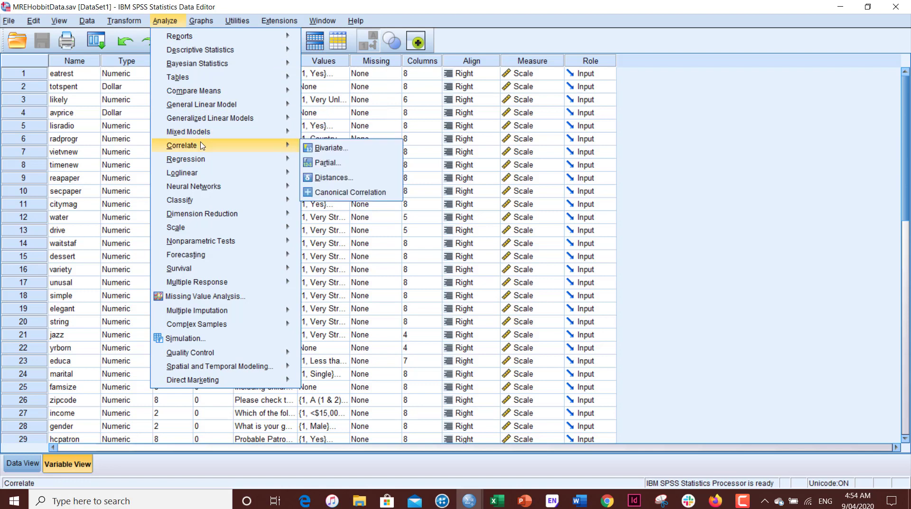
{"action": "left_click", "coordinate": [369, 150]}
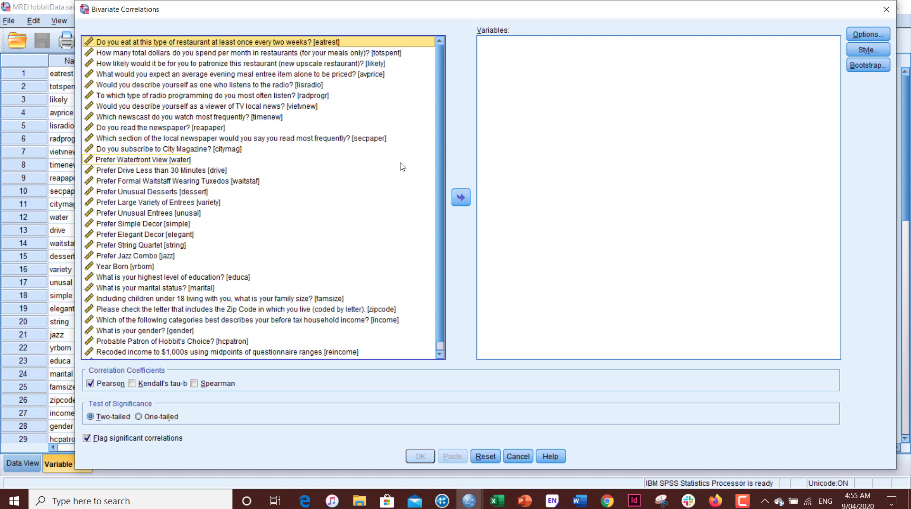
Add Year Born, age, Prefer Unusual Entrees and Prefer Unusual Desserts as correlation variables and run the analysis
{"action": "left_click", "coordinate": [116, 267]}
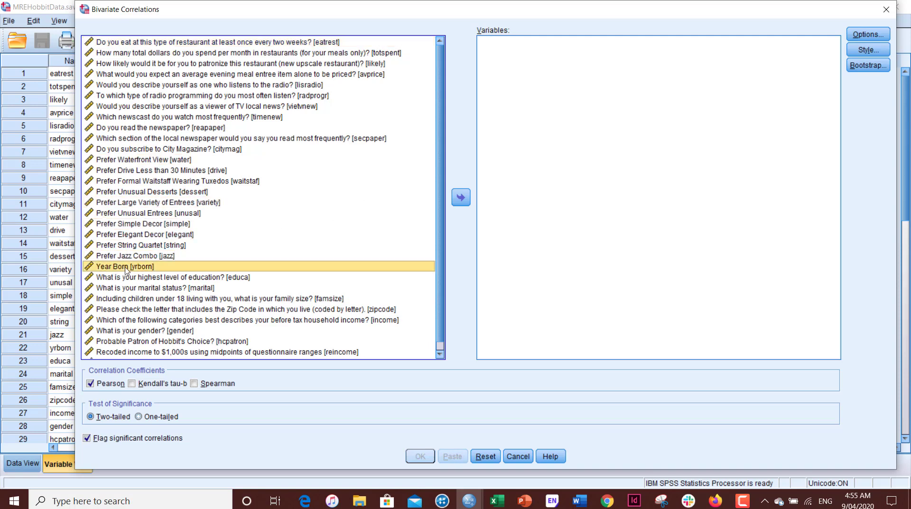
{"action": "left_click", "coordinate": [461, 197]}
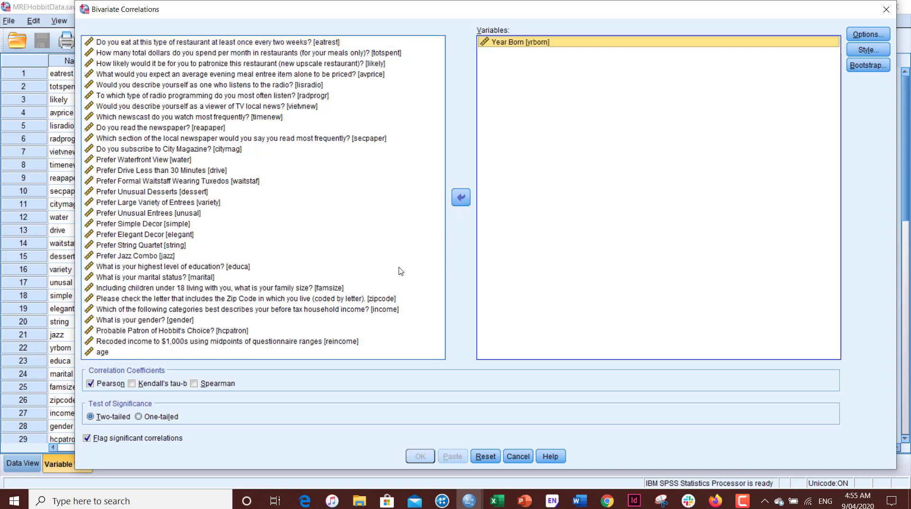
{"action": "left_click", "coordinate": [108, 353]}
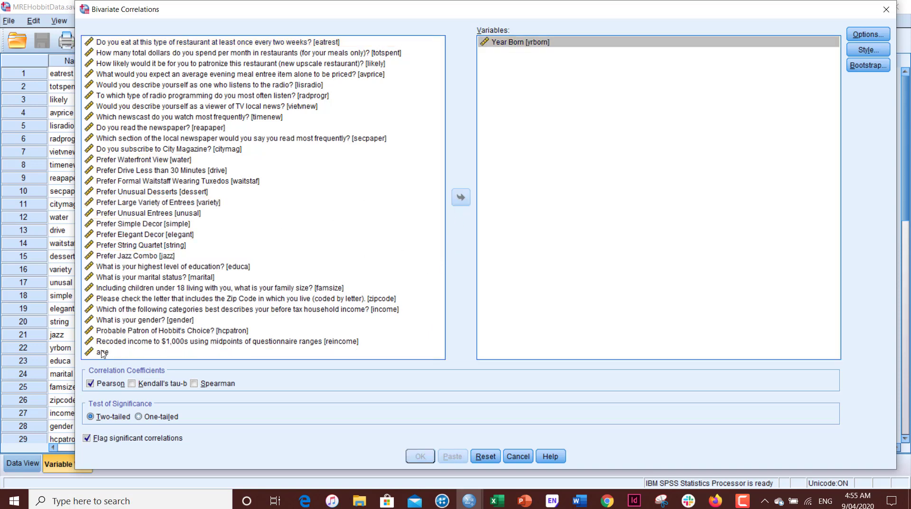
{"action": "left_click", "coordinate": [461, 197]}
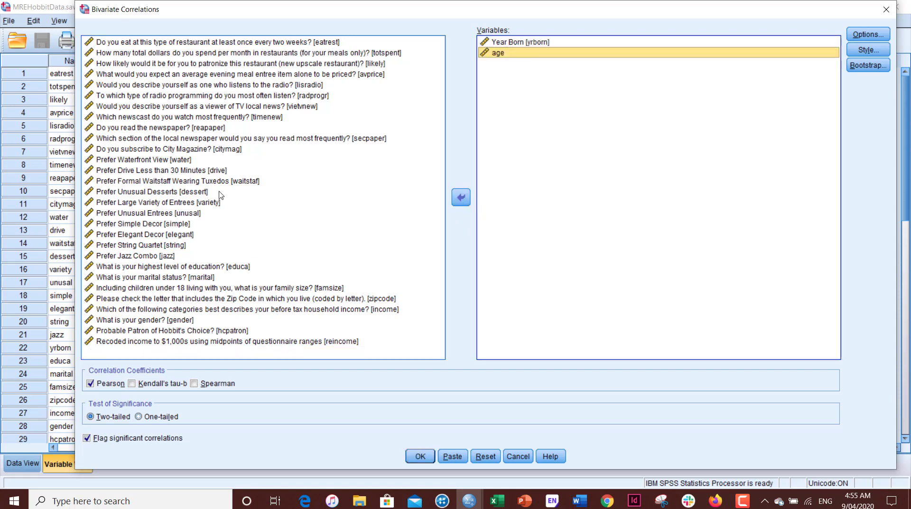
{"action": "left_click", "coordinate": [194, 213]}
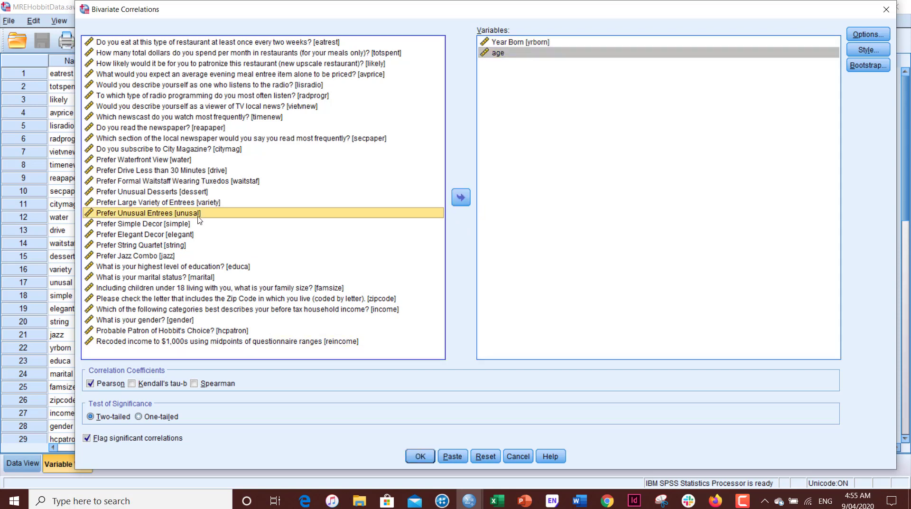
{"action": "left_click", "coordinate": [461, 197]}
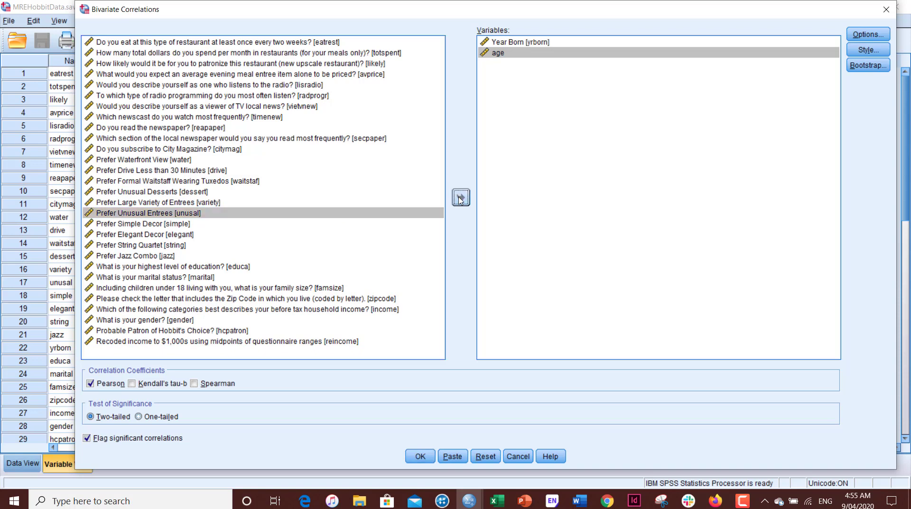
{"action": "left_click", "coordinate": [199, 192]}
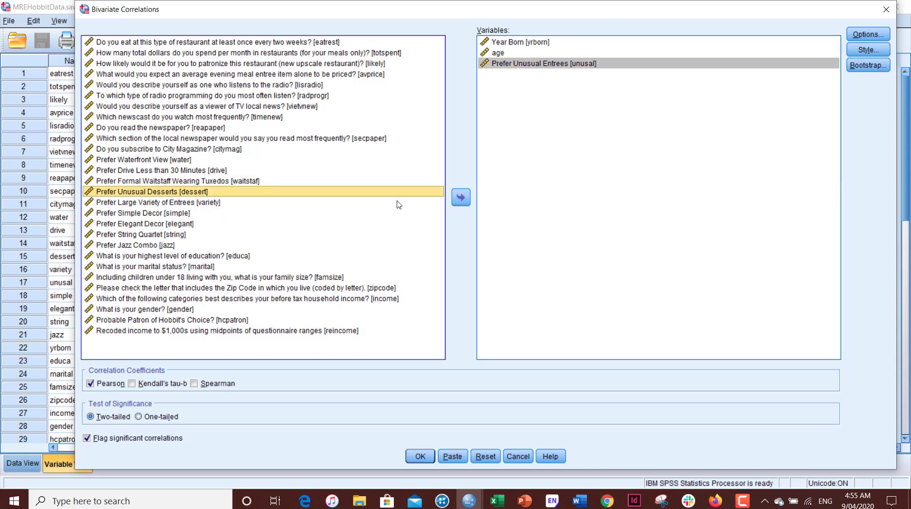
{"action": "left_click", "coordinate": [461, 197]}
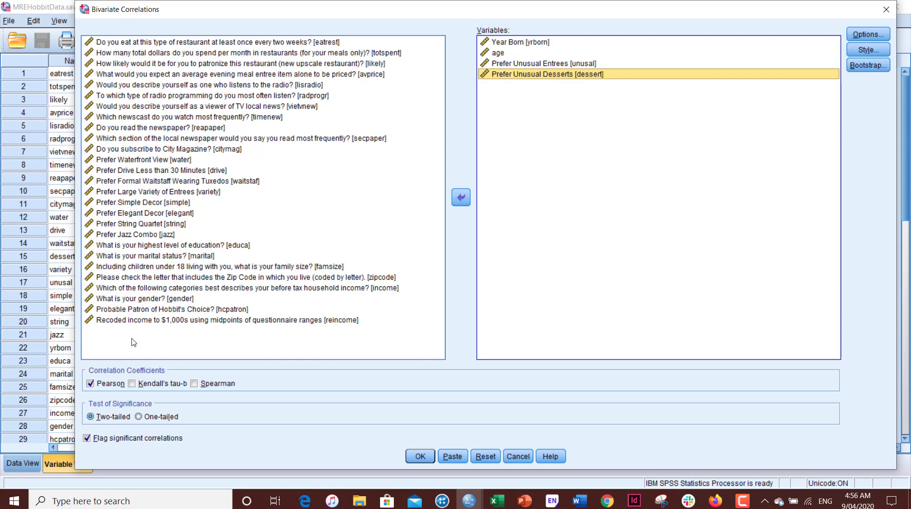
{"action": "left_click", "coordinate": [420, 456]}
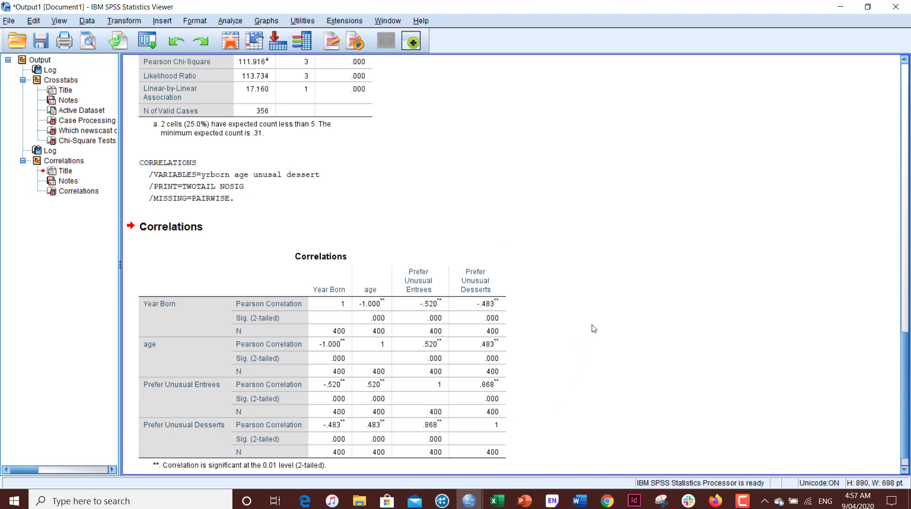
Examine the Correlations table for the Pearson coefficients, significance values and sample sizes of the four variables
{"action": "scroll", "coordinate": [594, 328], "scroll_direction": "down", "scroll_amount": 1}
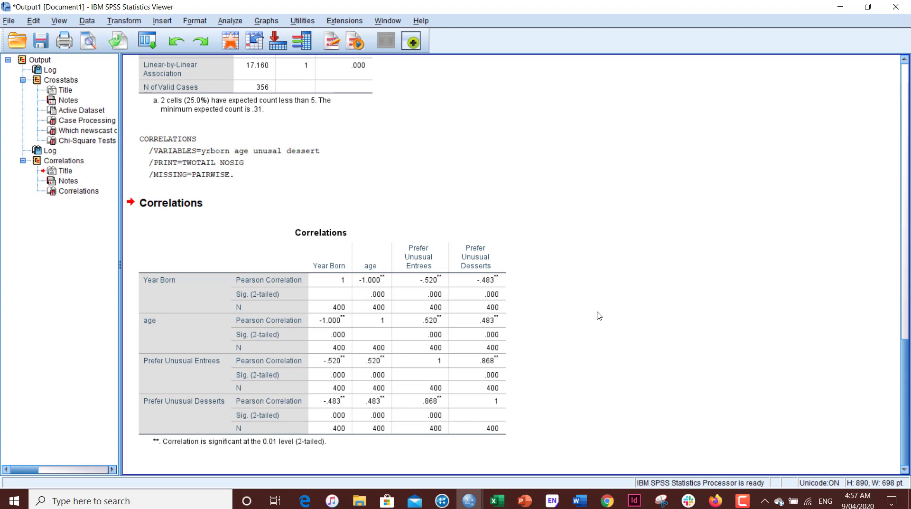
{"action": "scroll", "coordinate": [597, 314], "scroll_direction": "up", "scroll_amount": 2}
{"action": "scroll", "coordinate": [597, 314], "scroll_direction": "down", "scroll_amount": 2}
{"action": "scroll", "coordinate": [599, 317], "scroll_direction": "up", "scroll_amount": 1}
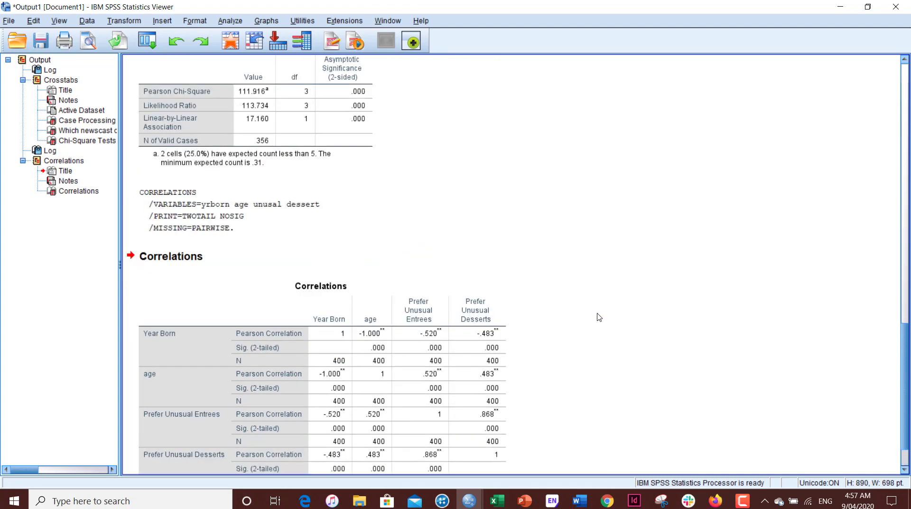
{"action": "scroll", "coordinate": [600, 317], "scroll_direction": "down", "scroll_amount": 2}
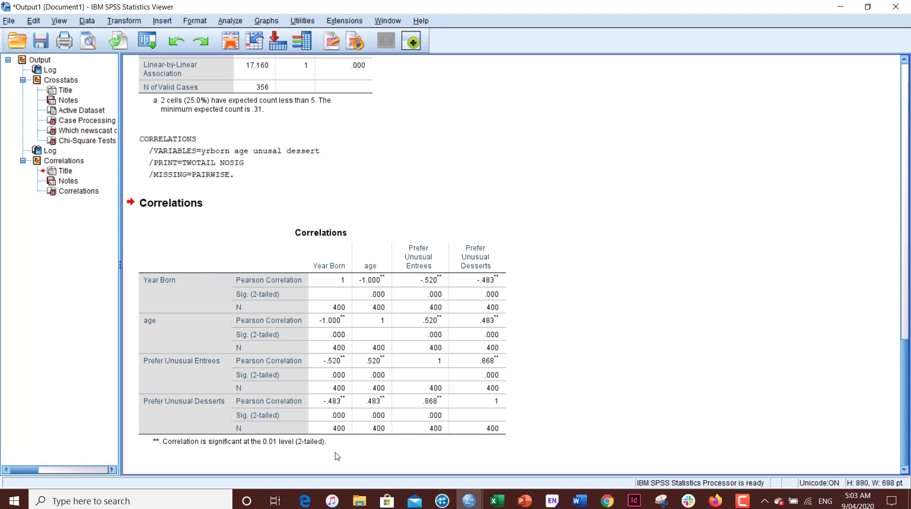
Start a simple scatterplot using the legacy Scatter/Dot chart type, with Prefer Unusual Entrees on the Y axis
{"action": "left_click", "coordinate": [266, 21]}
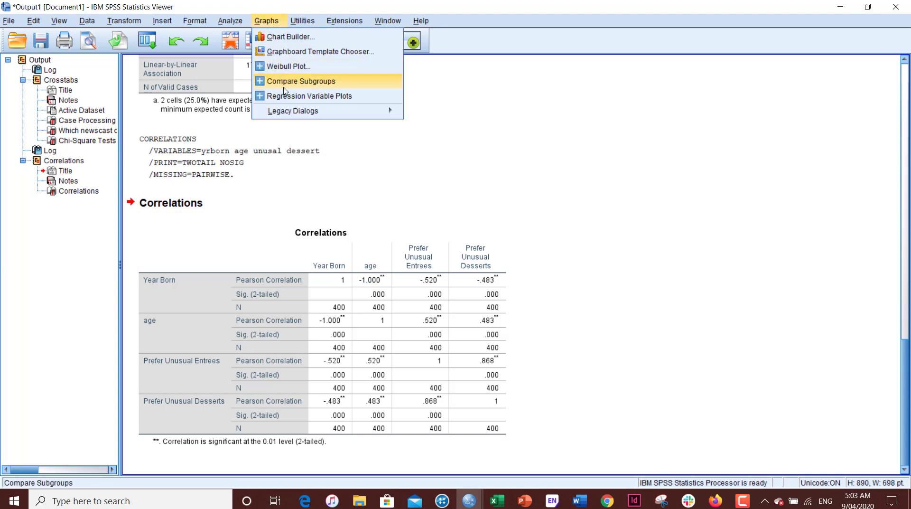
{"action": "mouse_move", "coordinate": [298, 116]}
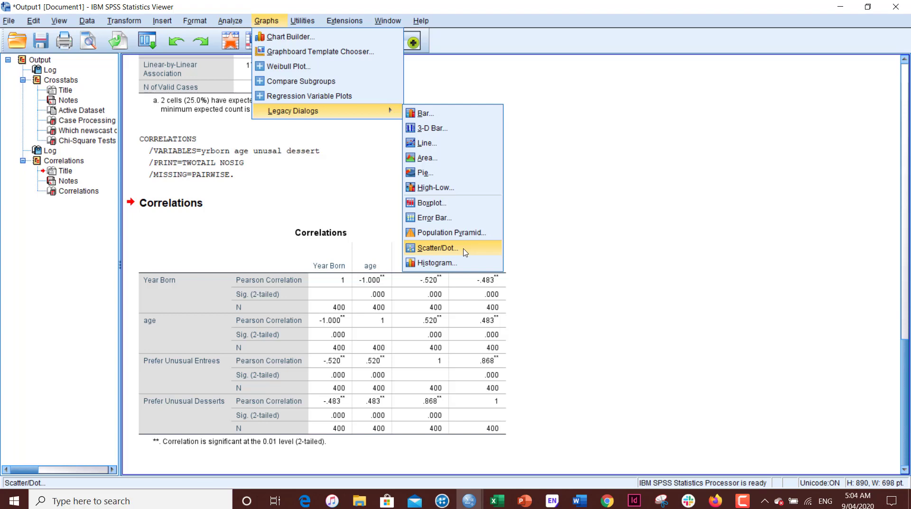
{"action": "left_click", "coordinate": [437, 248]}
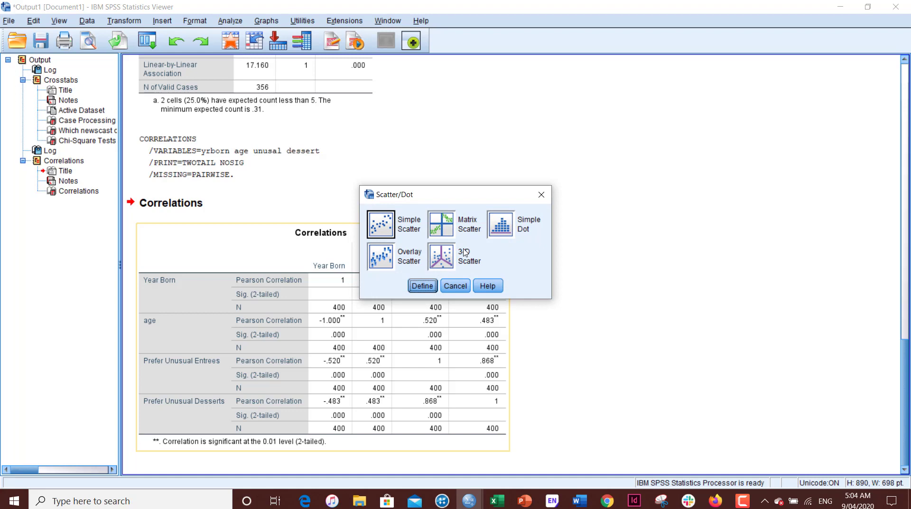
{"action": "left_click", "coordinate": [387, 226]}
{"action": "left_click", "coordinate": [422, 285]}
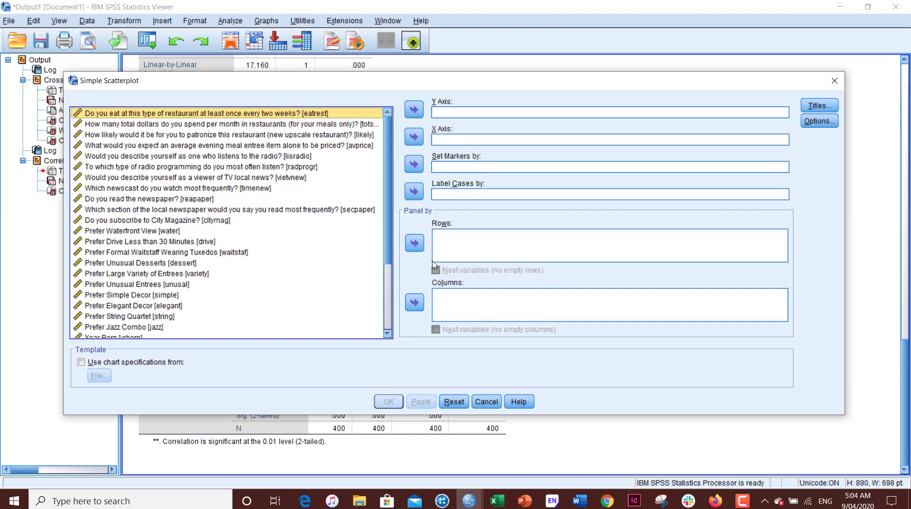
{"action": "left_click", "coordinate": [144, 284]}
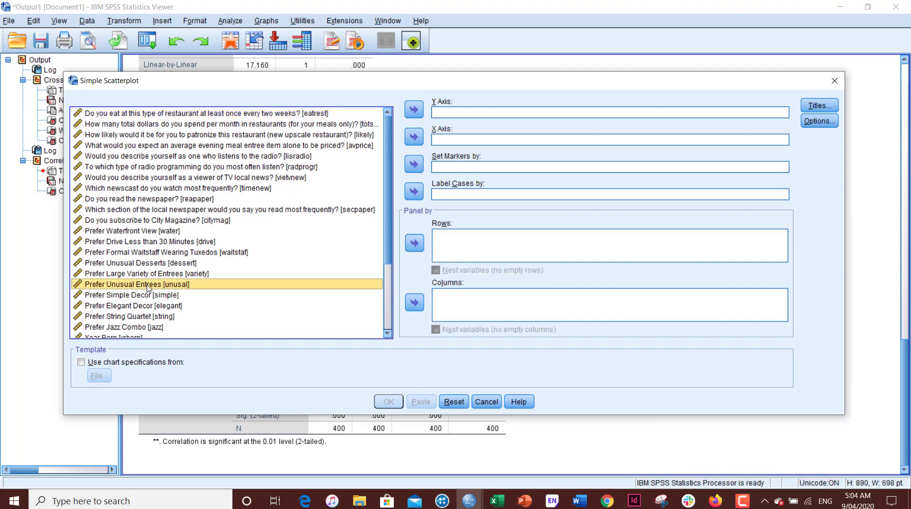
{"action": "left_click", "coordinate": [414, 110]}
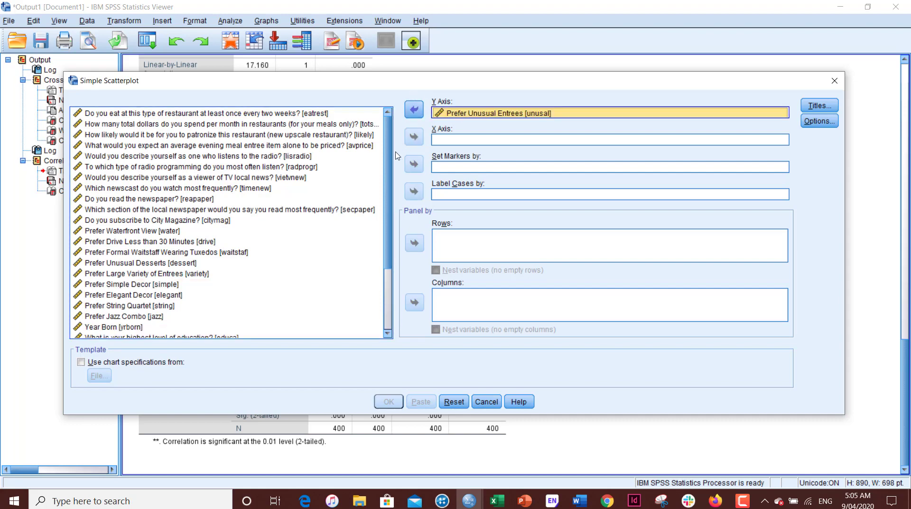
Assign age to the scatterplot's X axis and generate the chart
{"action": "scroll", "coordinate": [386, 175], "scroll_direction": "down", "scroll_amount": 3}
{"action": "left_click", "coordinate": [96, 334]}
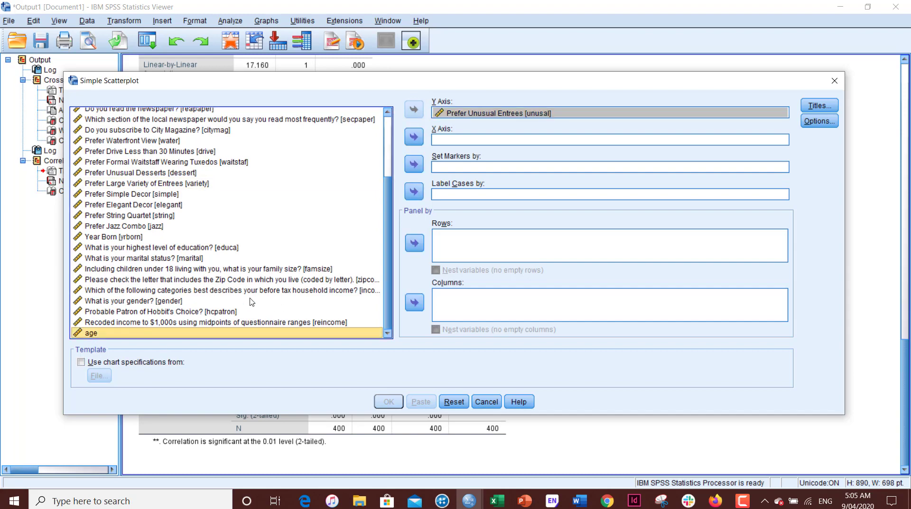
{"action": "left_click", "coordinate": [415, 137]}
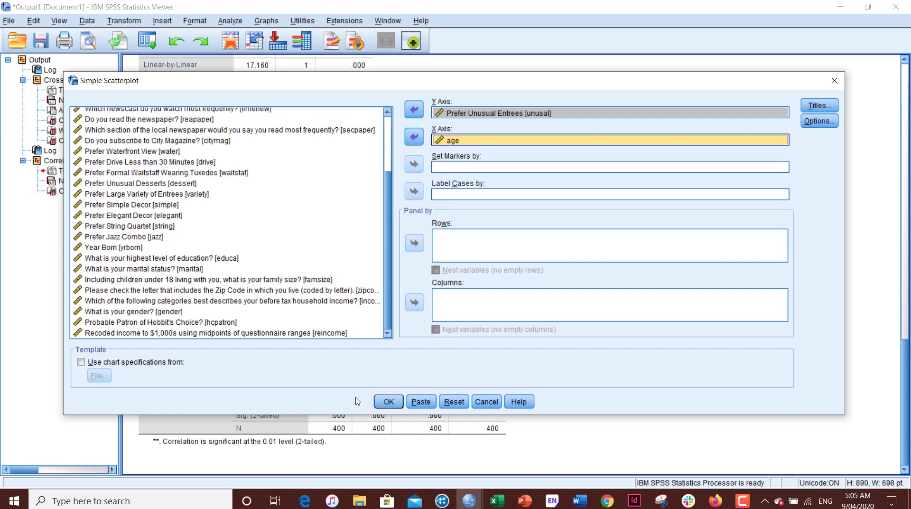
{"action": "left_click", "coordinate": [390, 402]}
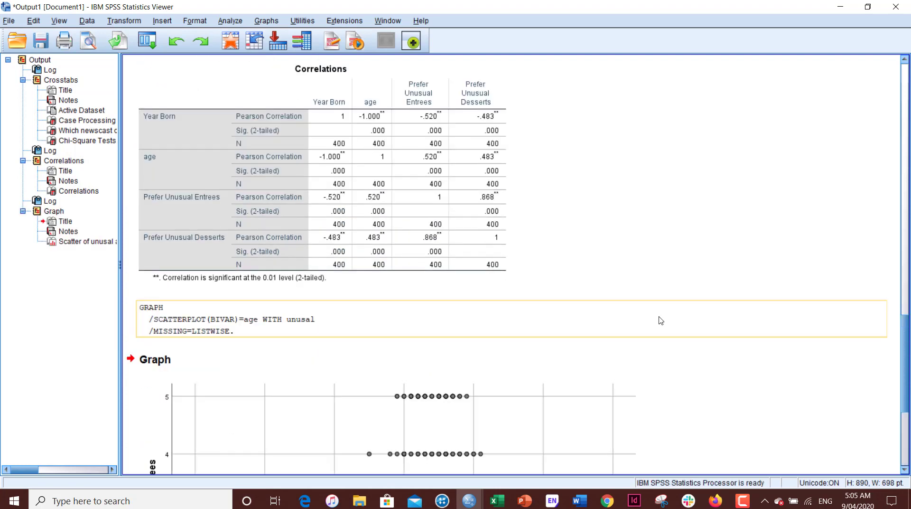
{"action": "left_click", "coordinate": [622, 234]}
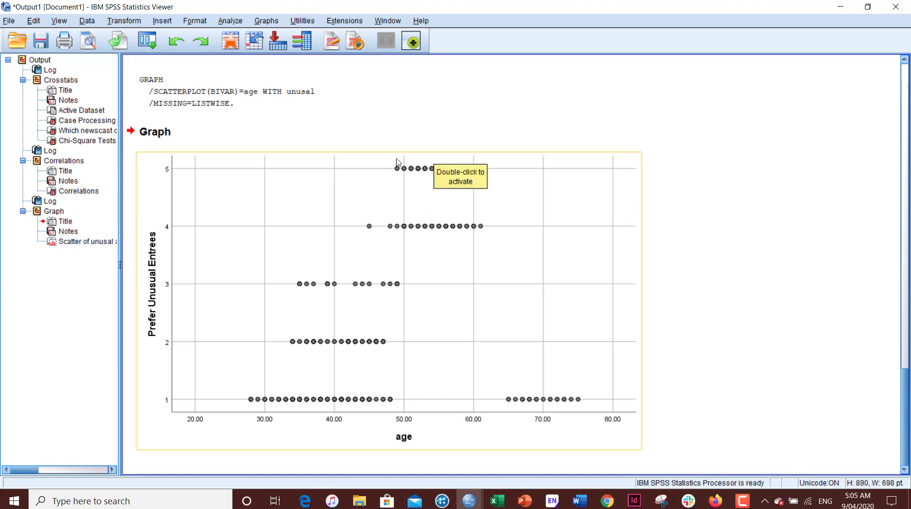
Create another simple scatterplot with age on the X axis, replacing the Y-axis variable with Prefer Unusual Desserts
{"action": "left_click", "coordinate": [266, 21]}
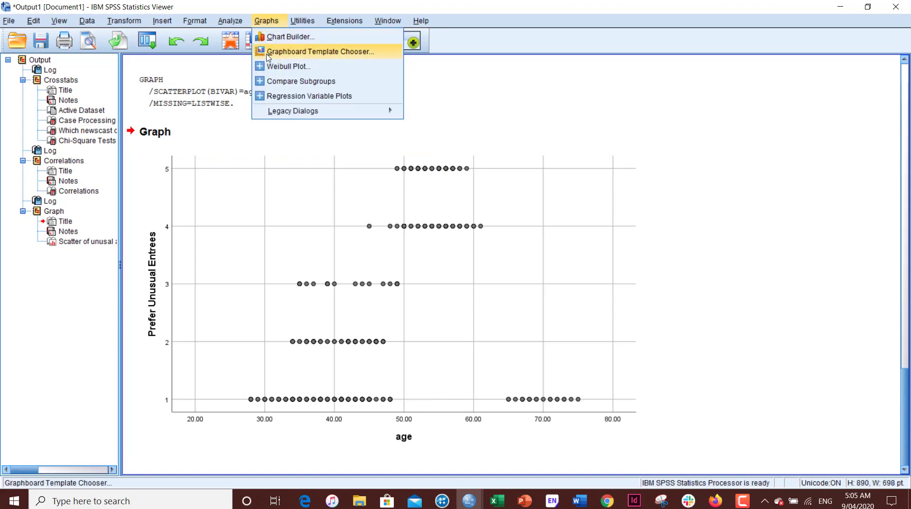
{"action": "mouse_move", "coordinate": [284, 113]}
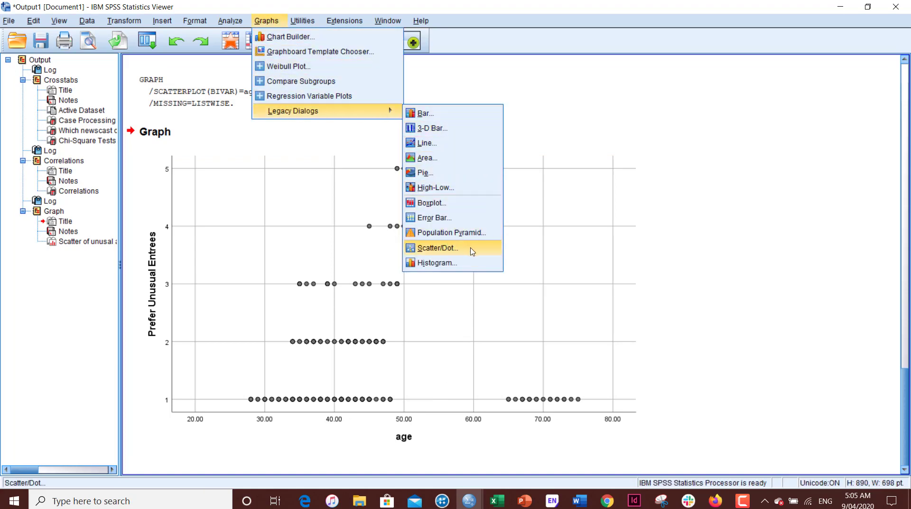
{"action": "left_click", "coordinate": [473, 251]}
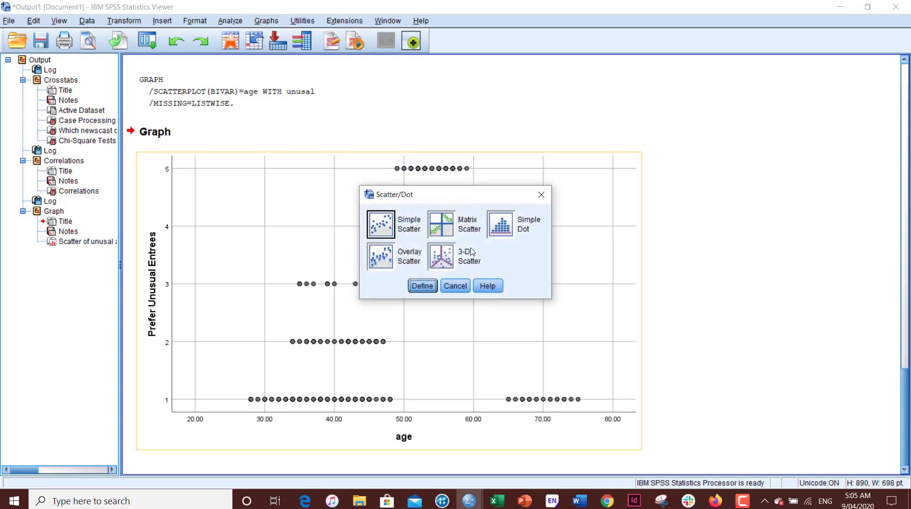
{"action": "left_click", "coordinate": [422, 285]}
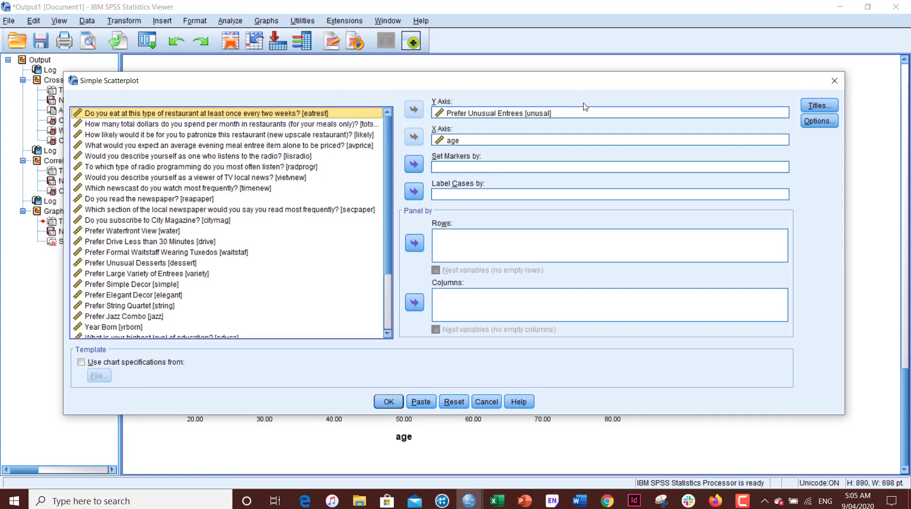
{"action": "left_click", "coordinate": [577, 117]}
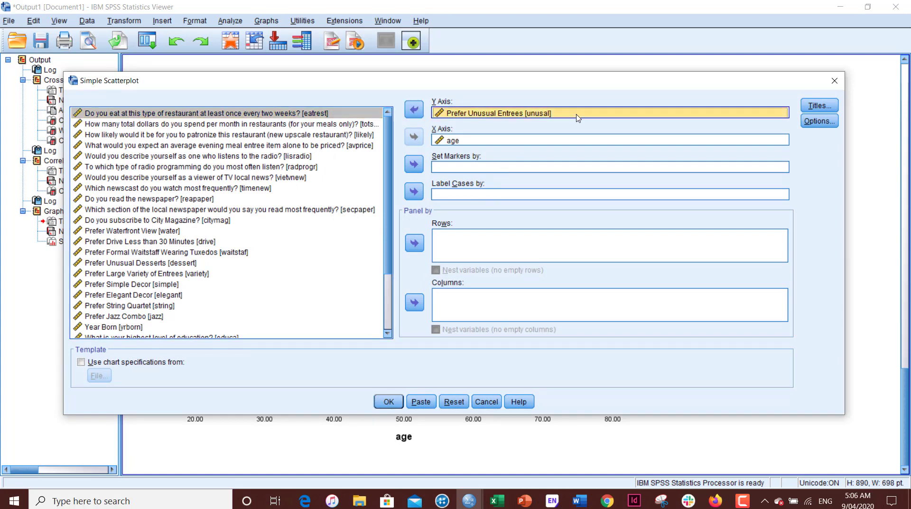
{"action": "left_click", "coordinate": [413, 110]}
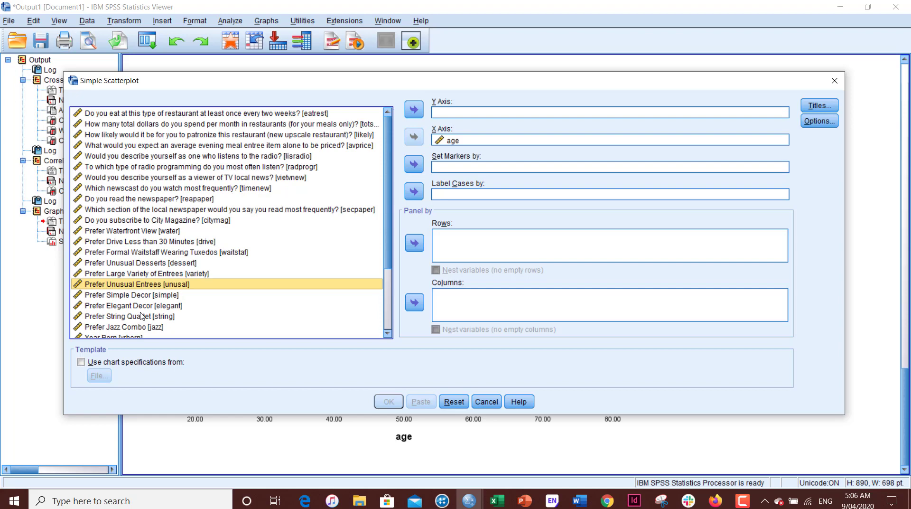
{"action": "left_click", "coordinate": [161, 264]}
{"action": "left_click", "coordinate": [414, 109]}
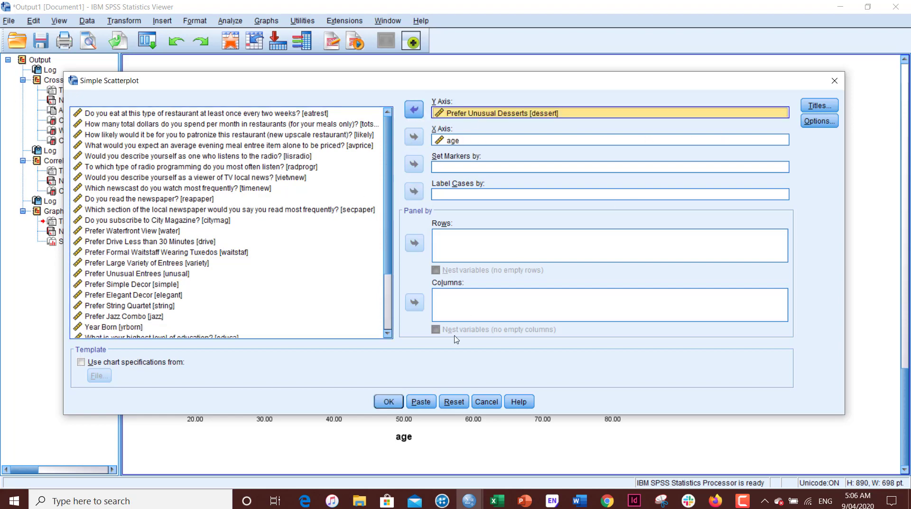
{"action": "left_click", "coordinate": [390, 402]}
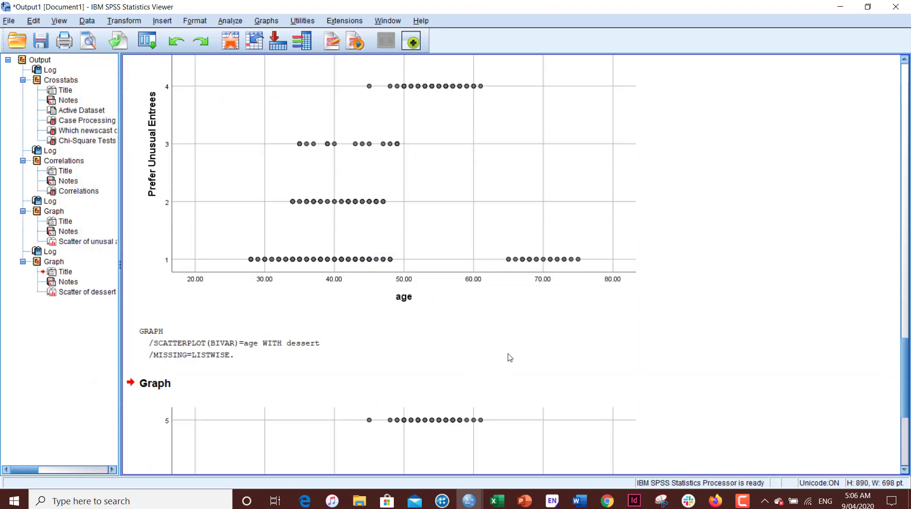